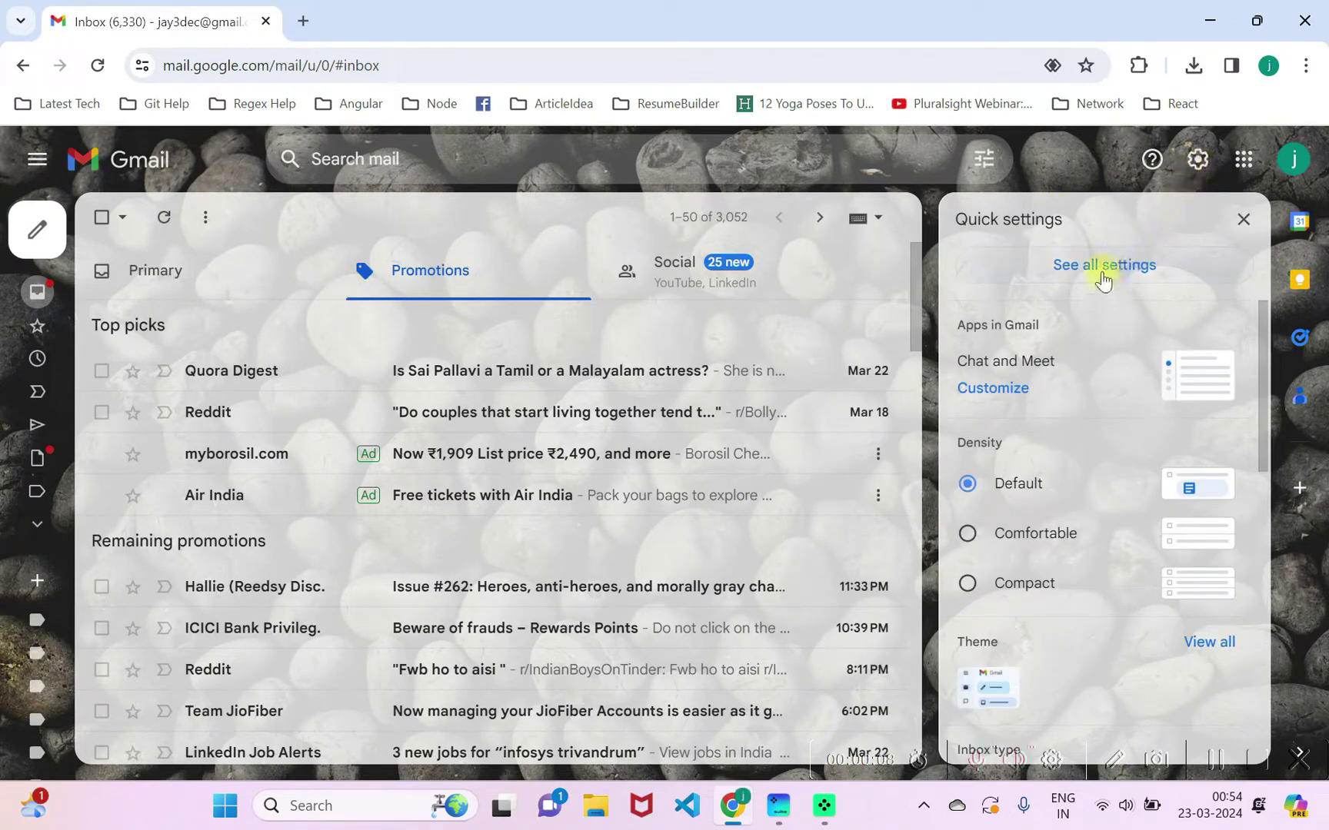
# Open Gmail's full General settings page at the Vacation responder section
pyautogui.click(1103, 280)
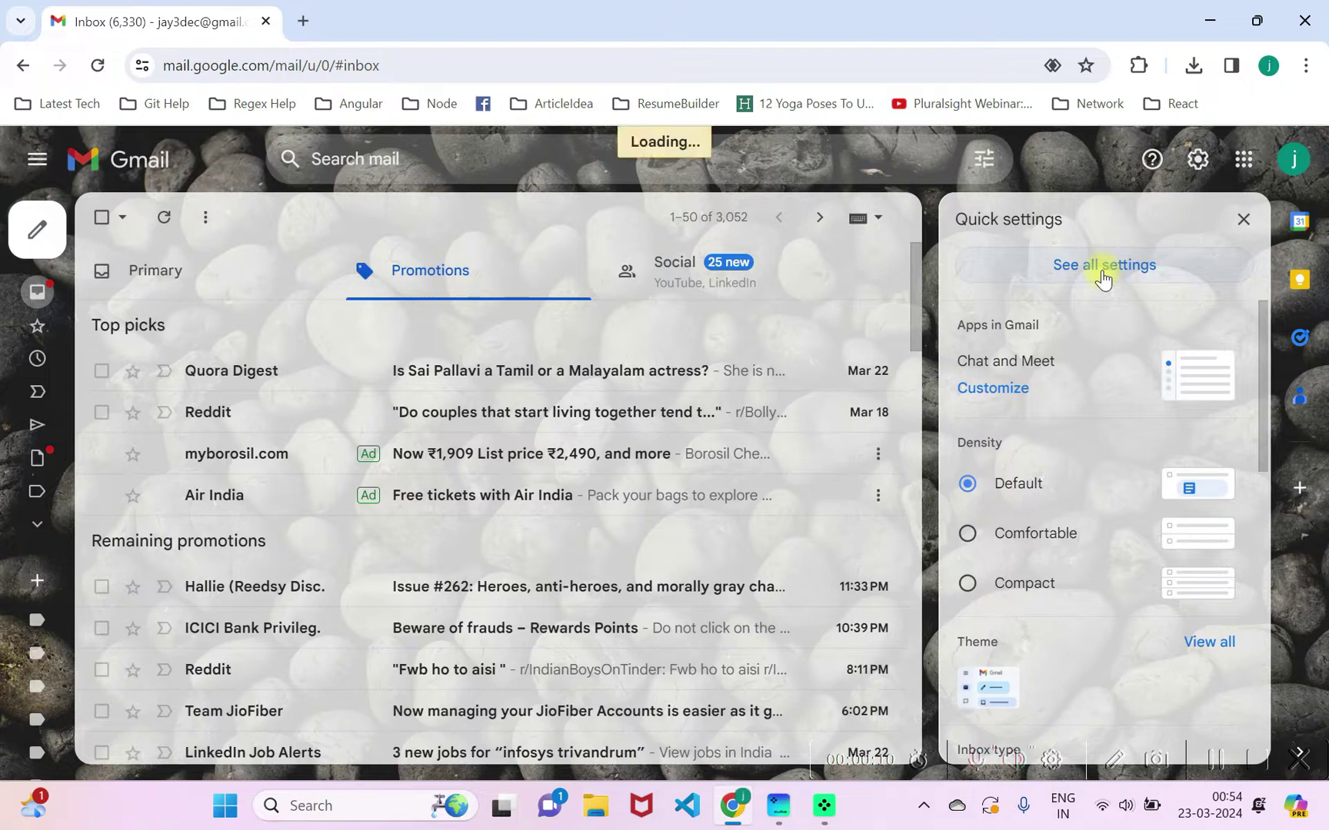
pyautogui.scroll(-5, 865, 444)
pyautogui.scroll(-2, 865, 443)
pyautogui.scroll(1, 223, 472)
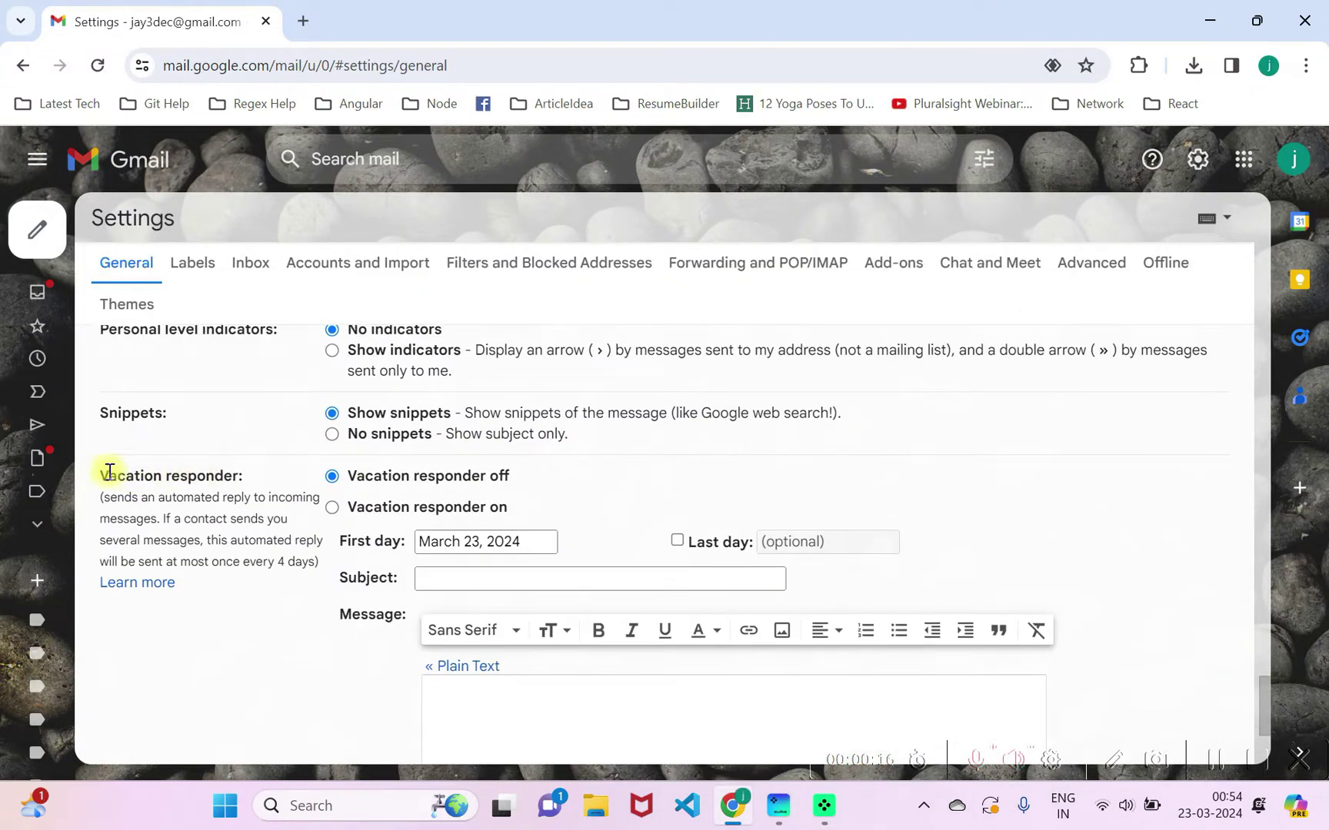
# Turn the vacation responder on from February 23, 2024, with an Out of Office subject and message, and save
pyautogui.moveTo(99, 476); pyautogui.dragTo(242, 476)
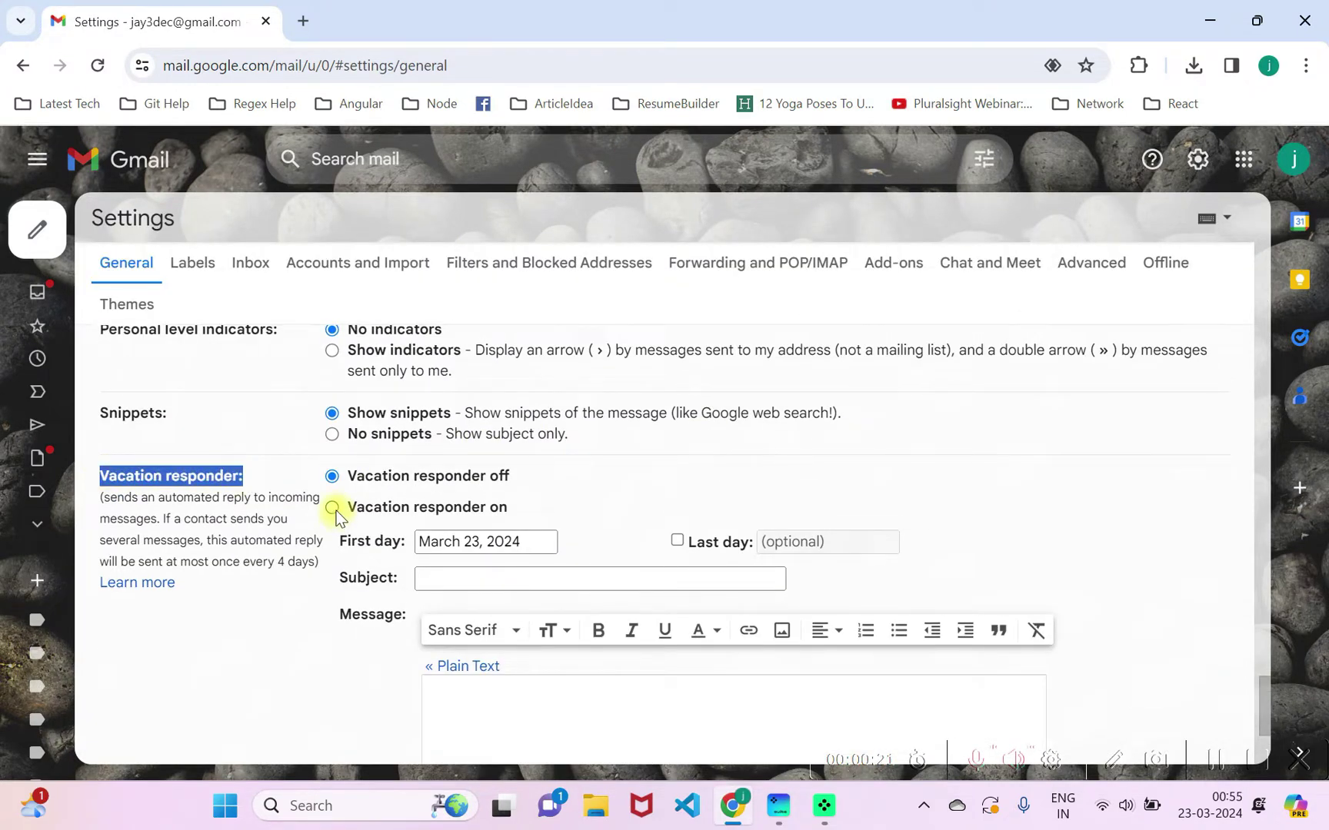
pyautogui.click(332, 509)
pyautogui.click(463, 551)
pyautogui.click(727, 572)
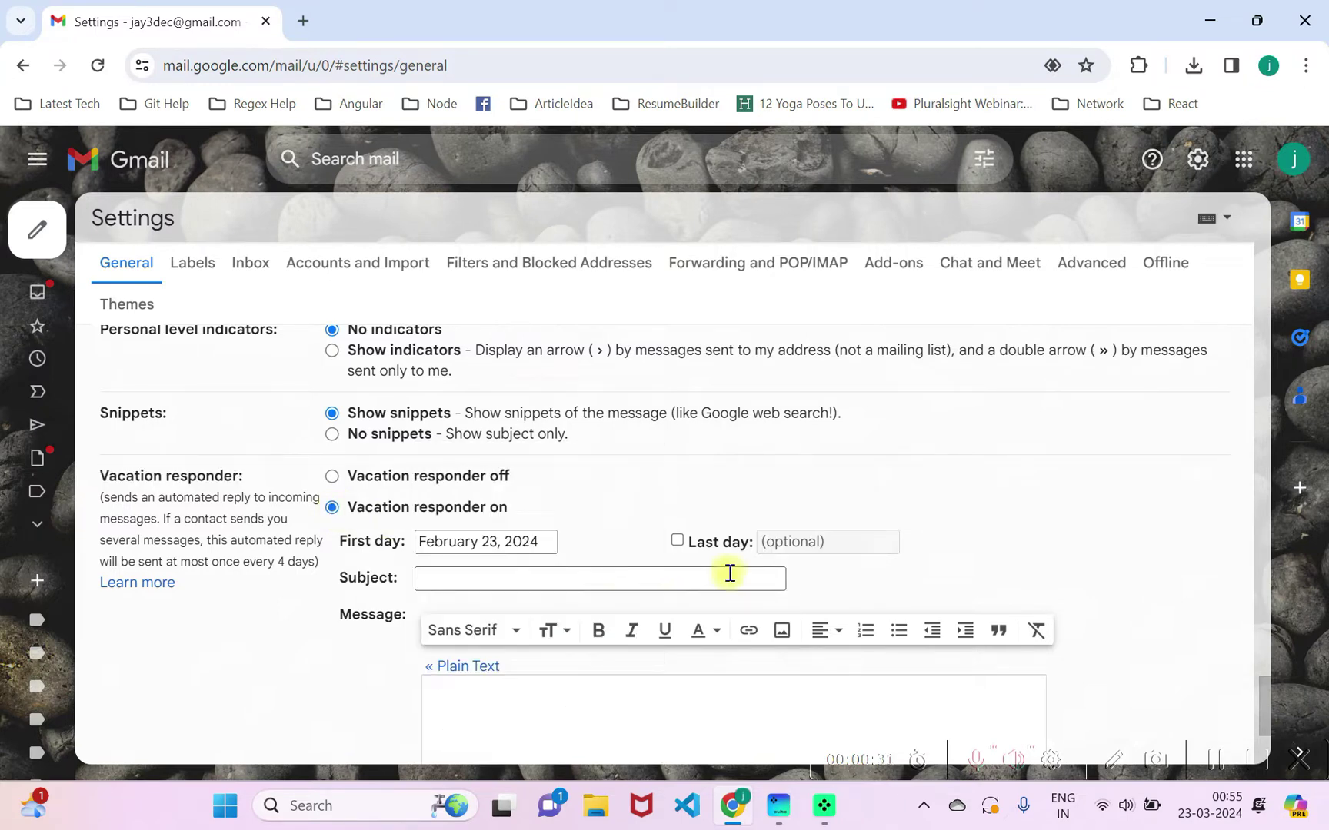
pyautogui.click(566, 571)
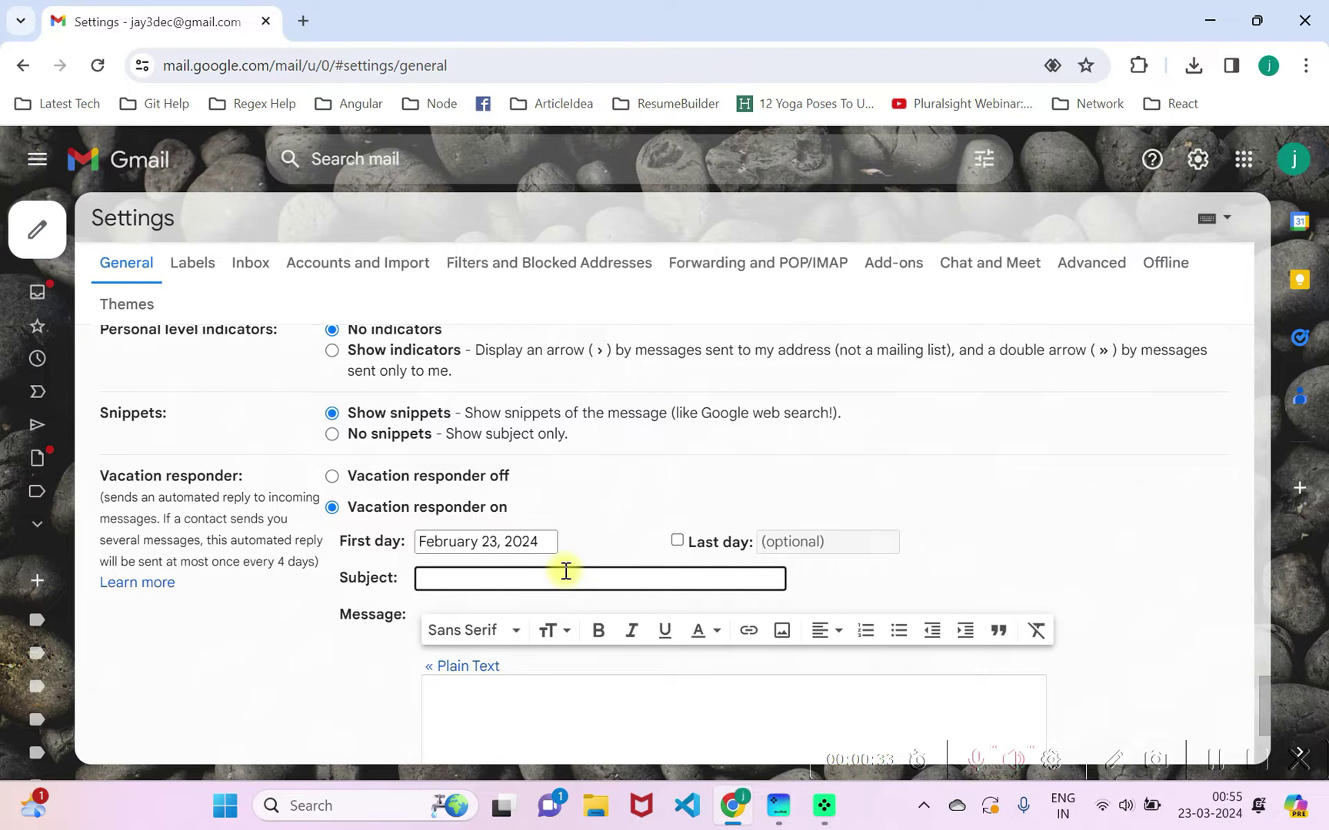
pyautogui.write('Out of Office')
pyautogui.scroll(-2, 566, 571)
pyautogui.click(554, 507)
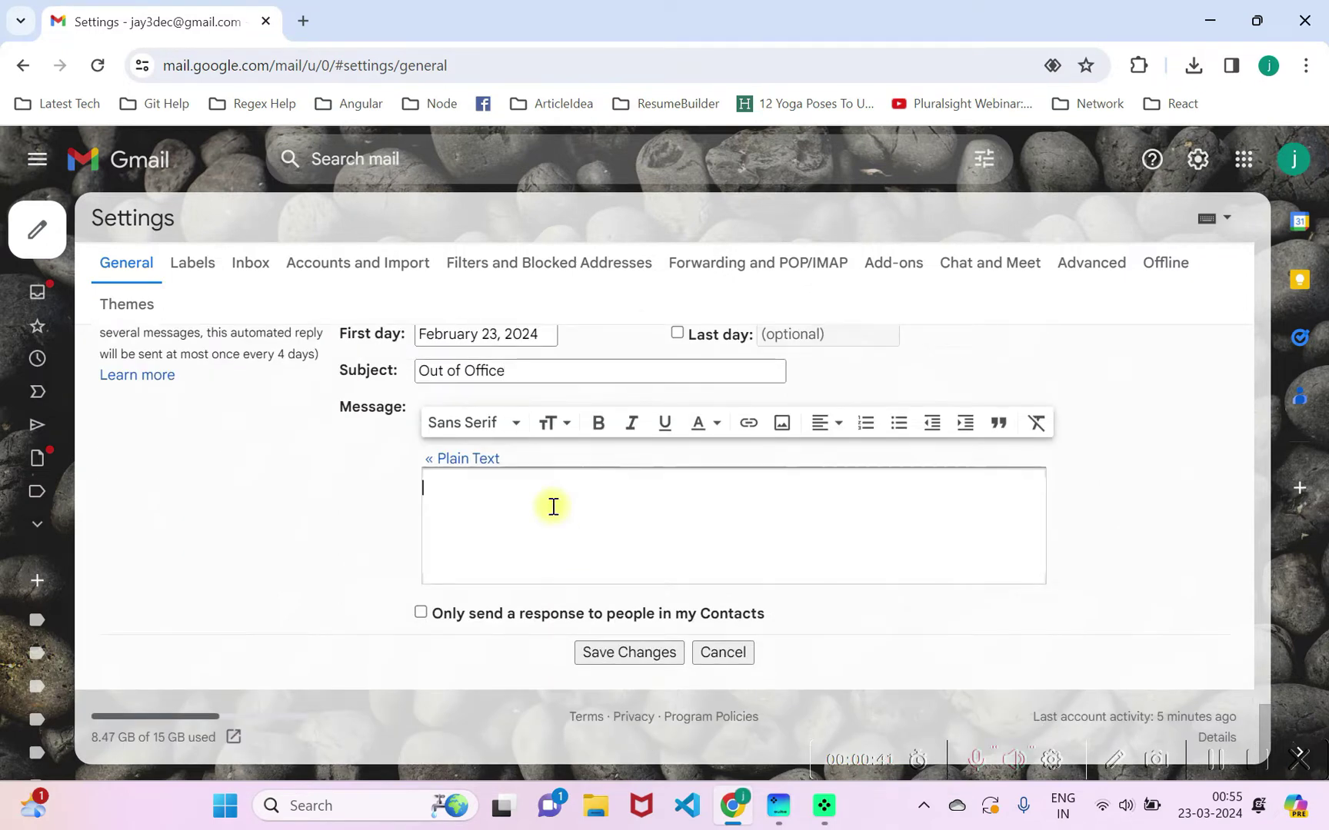
pyautogui.write("Hey There,  I'm will be out of office until  next week.  Thanks, Jay")
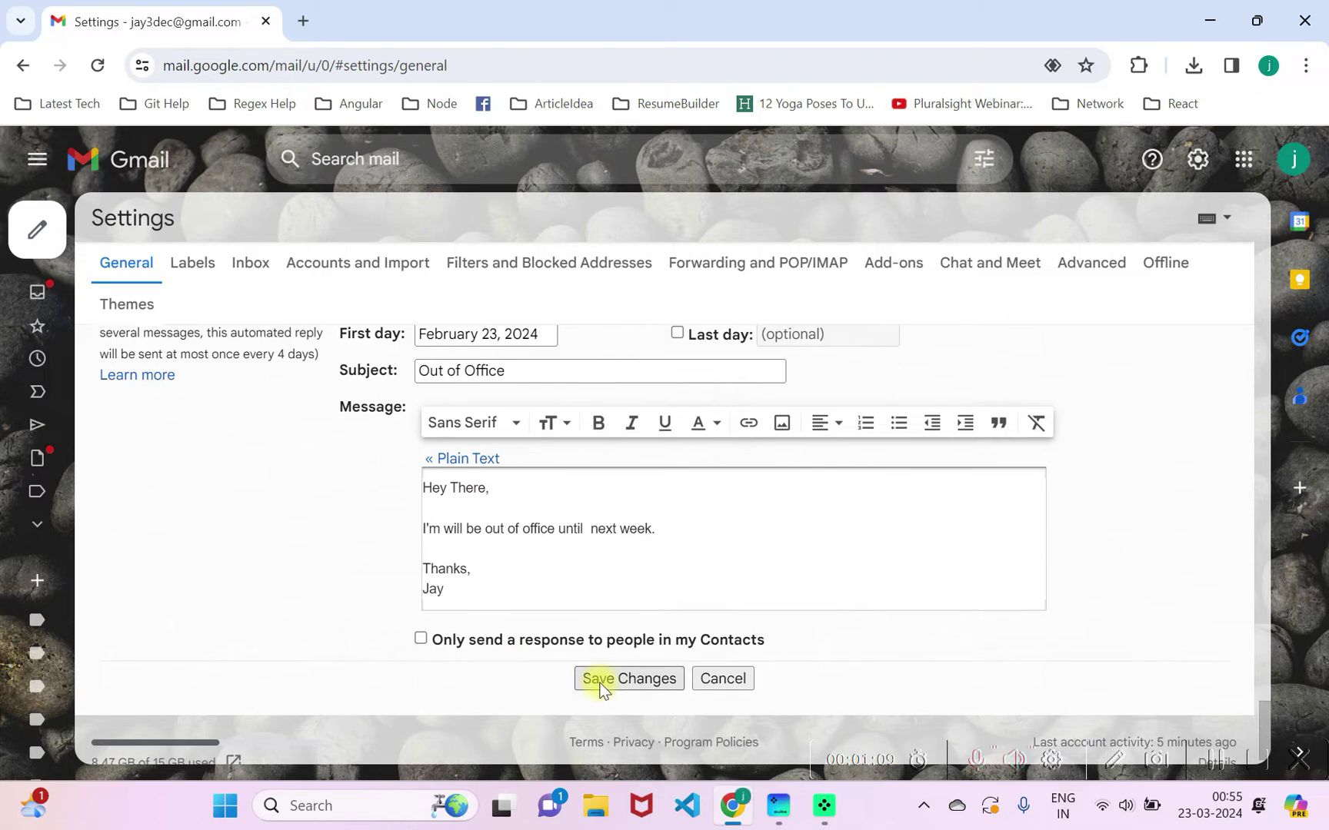
pyautogui.click(601, 679)
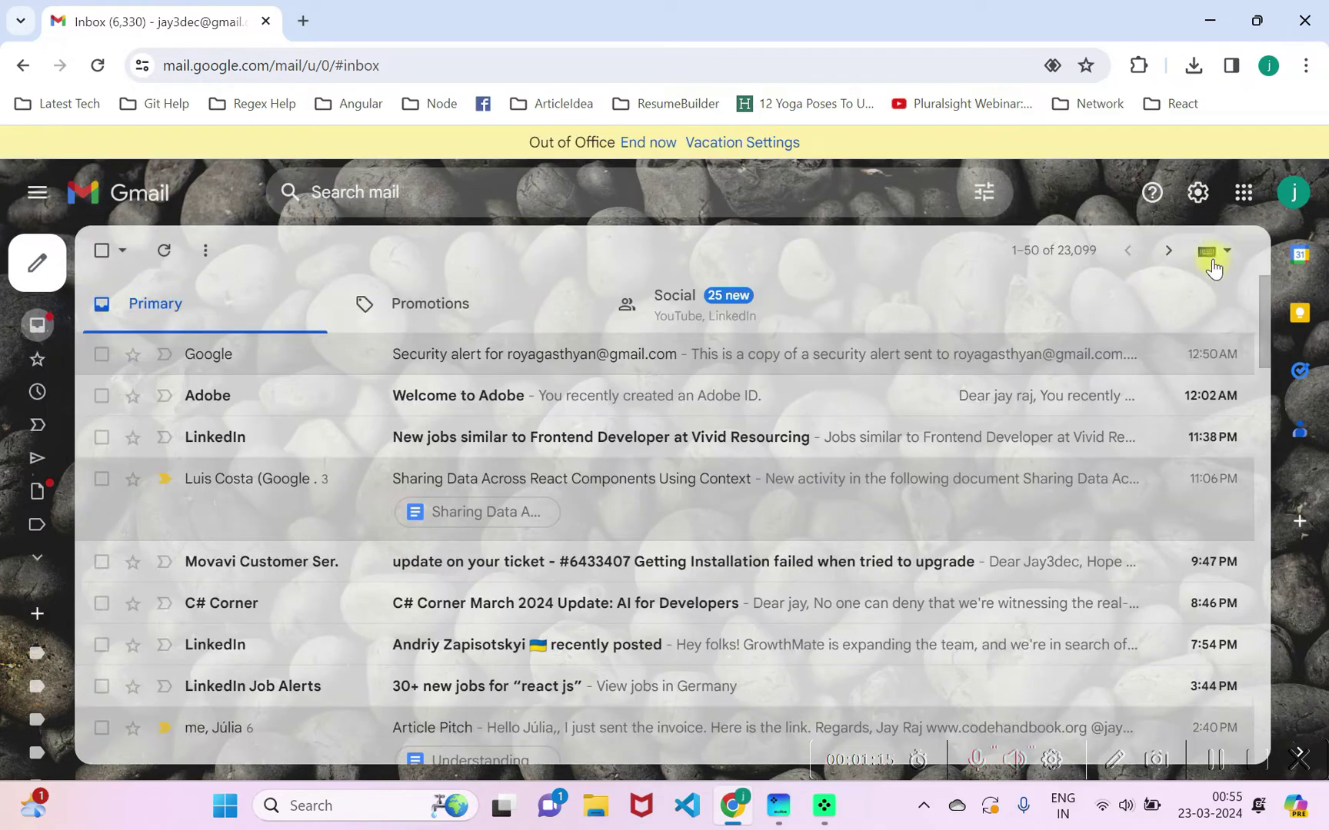
# From another signed-in account, send the 'Hello Jay' test email to jay raj
pyautogui.click(1292, 193)
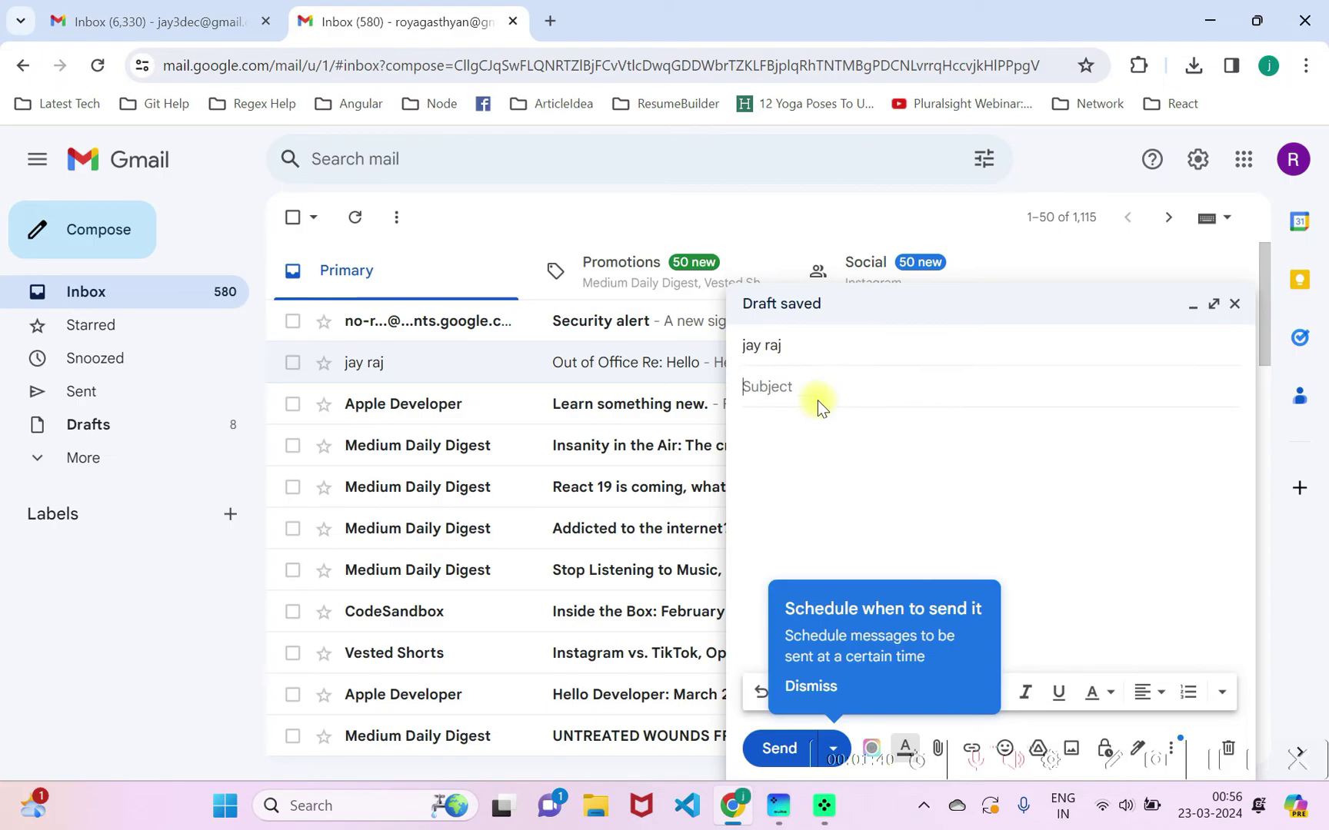
pyautogui.write('Hell')
pyautogui.write('o Jay')
pyautogui.click(811, 686)
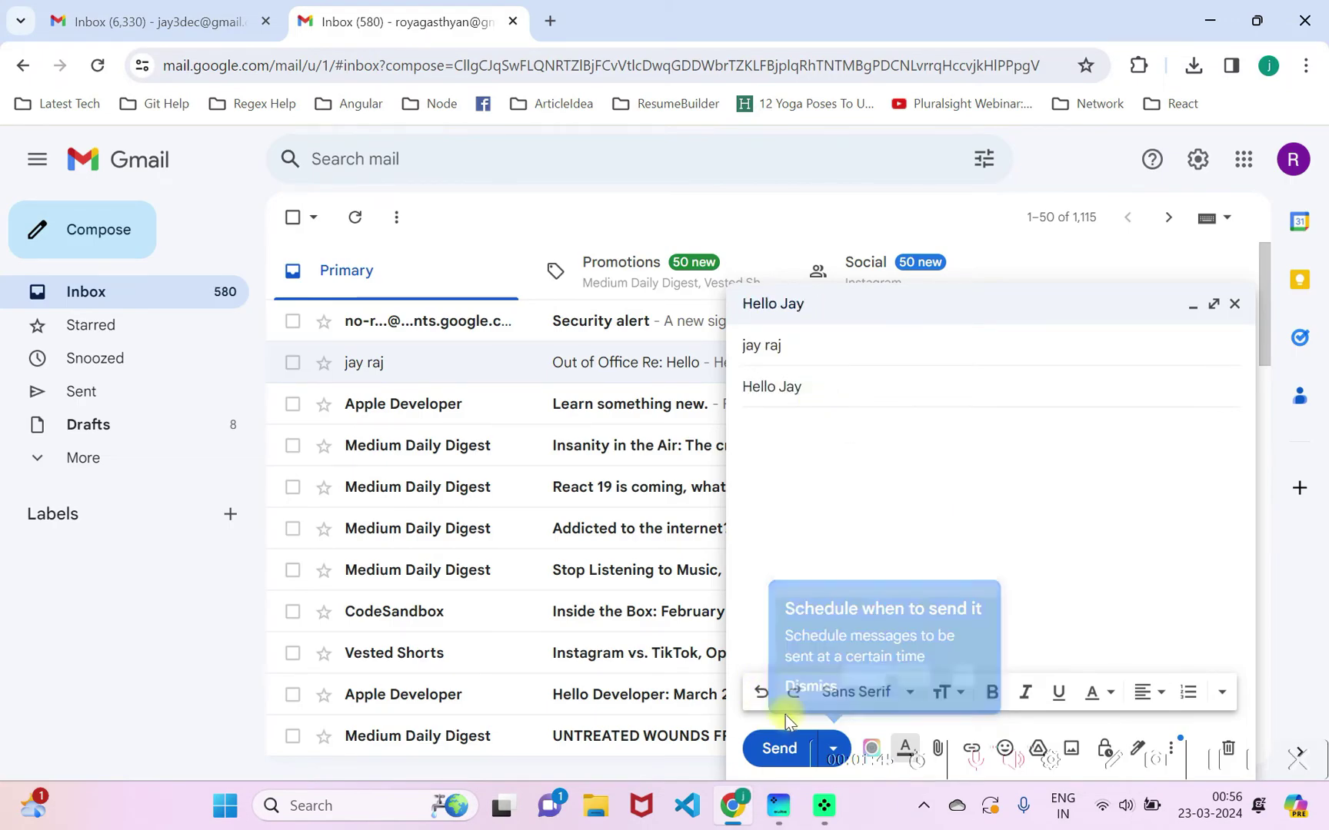
pyautogui.click(779, 749)
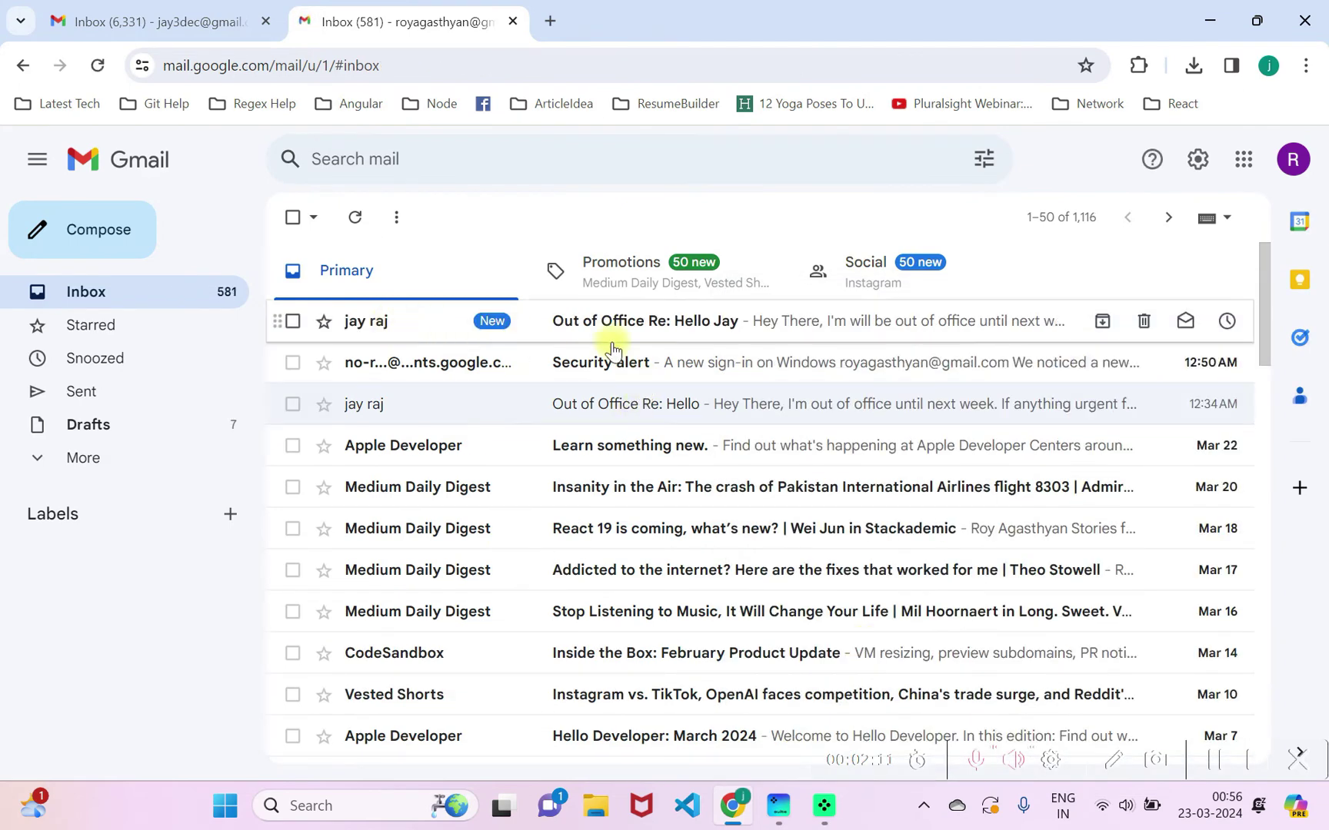
# Open the 'Out of Office Re: Hello Jay' reply and read through its out-of-office message
pyautogui.click(664, 327)
pyautogui.moveTo(343, 380)
pyautogui.mouseDown()
pyautogui.moveTo(362, 419)
pyautogui.moveTo(453, 466)
pyautogui.moveTo(624, 420)
pyautogui.mouseUp()
pyautogui.click(393, 474)
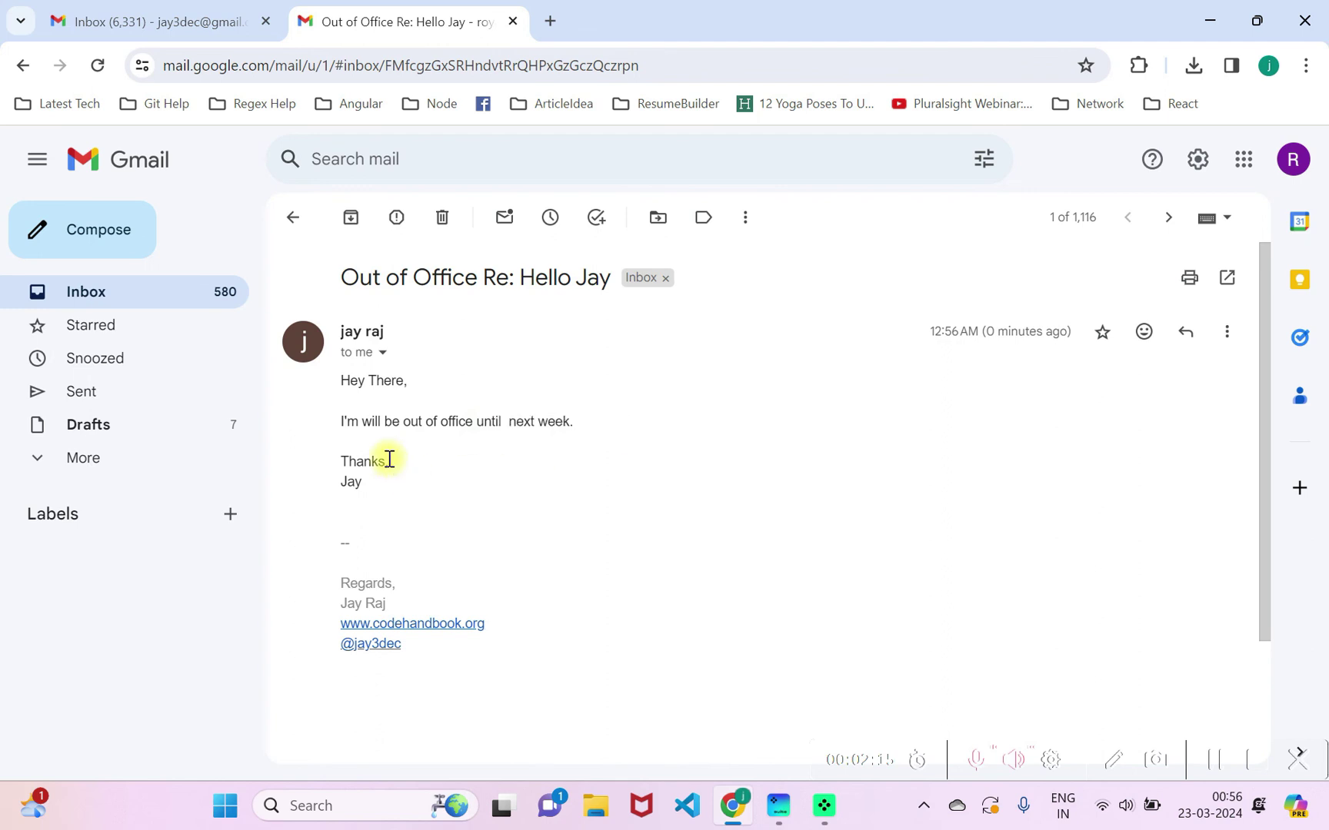
pyautogui.tripleClick(391, 488)
pyautogui.click(416, 491)
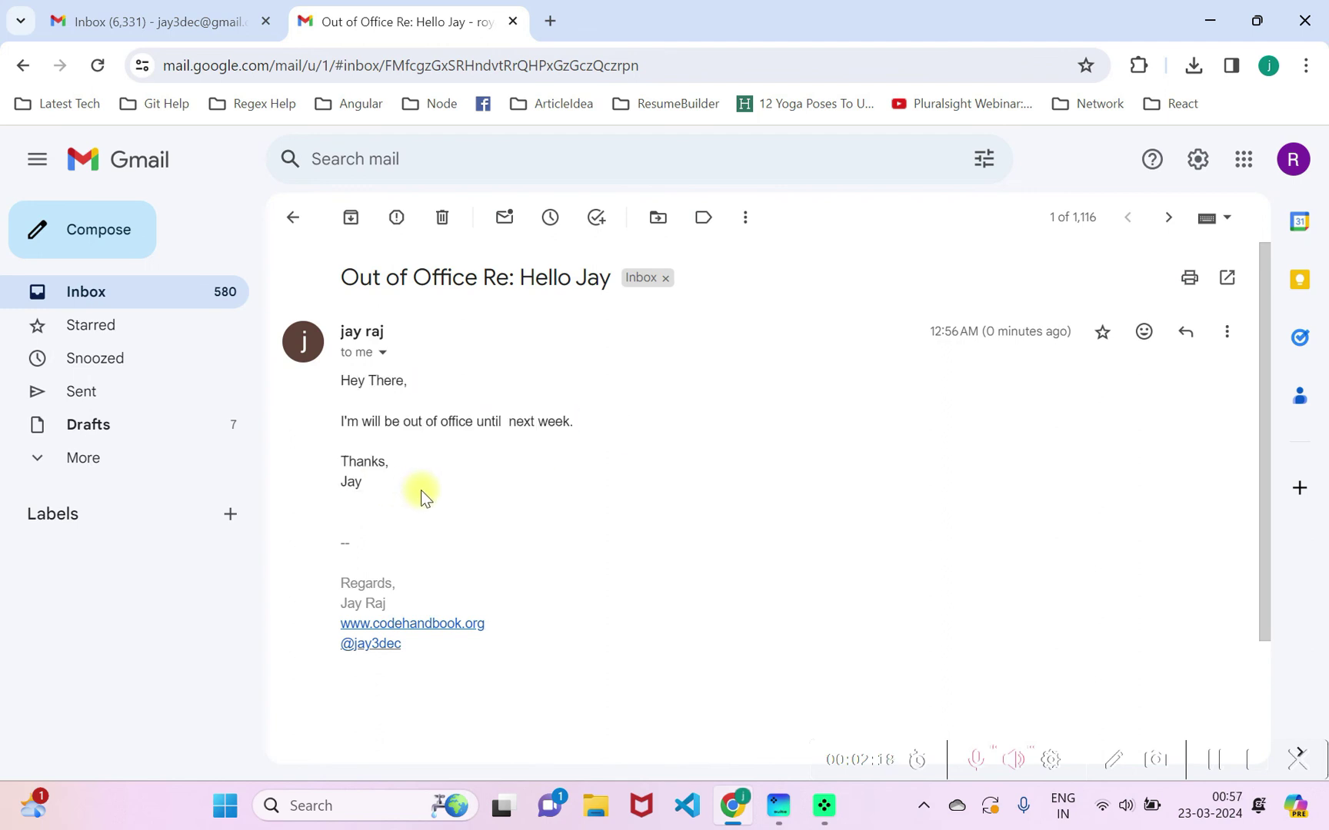